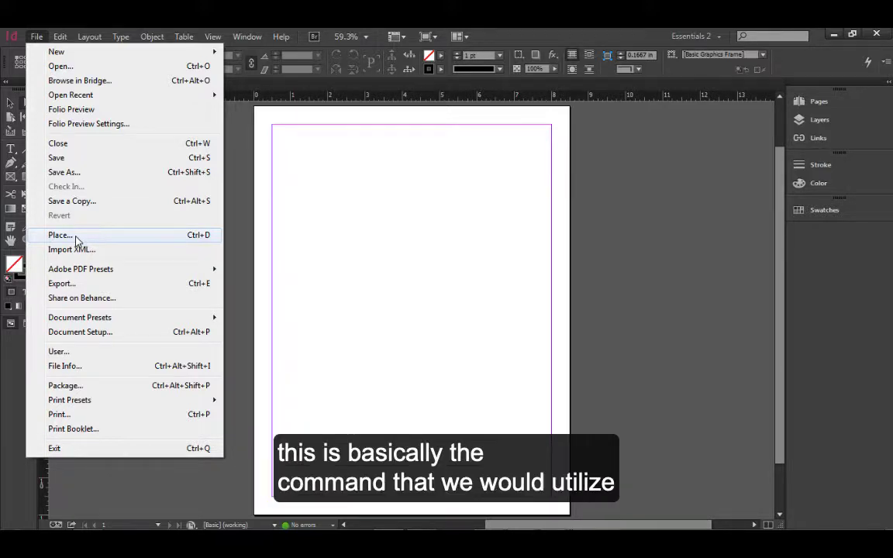
# Load all seven photos from IMG_0036.JPG to IMG_0090.JPG and place a giraffe photo near the page's upper-left margin at its default size
pyautogui.click(75, 237)
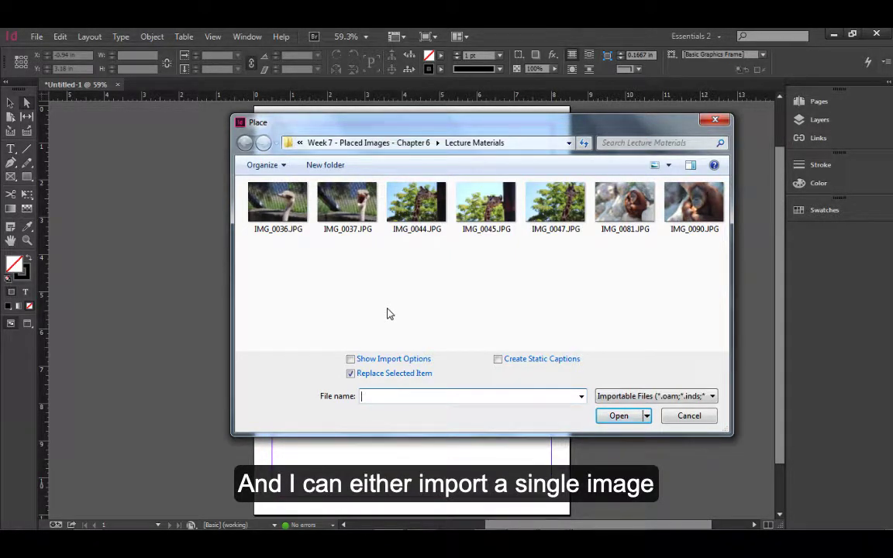
pyautogui.click(346, 208)
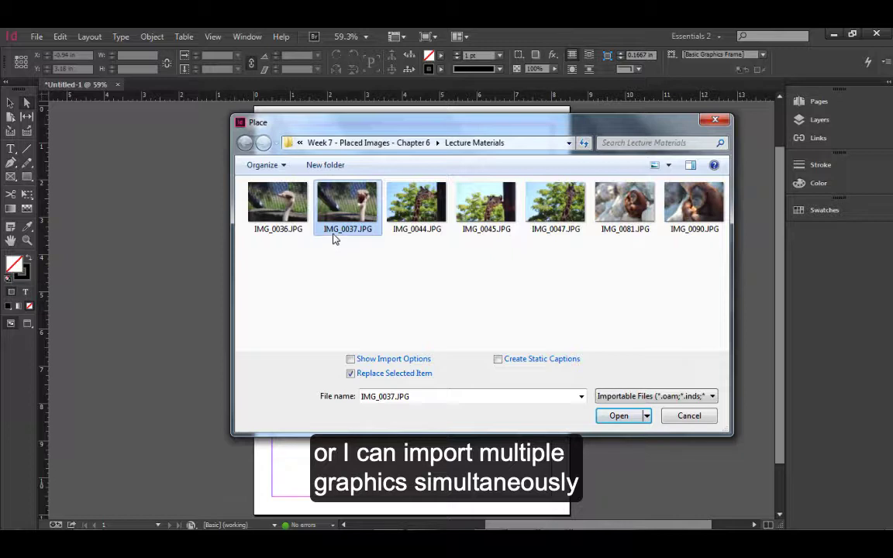
pyautogui.click(281, 217)
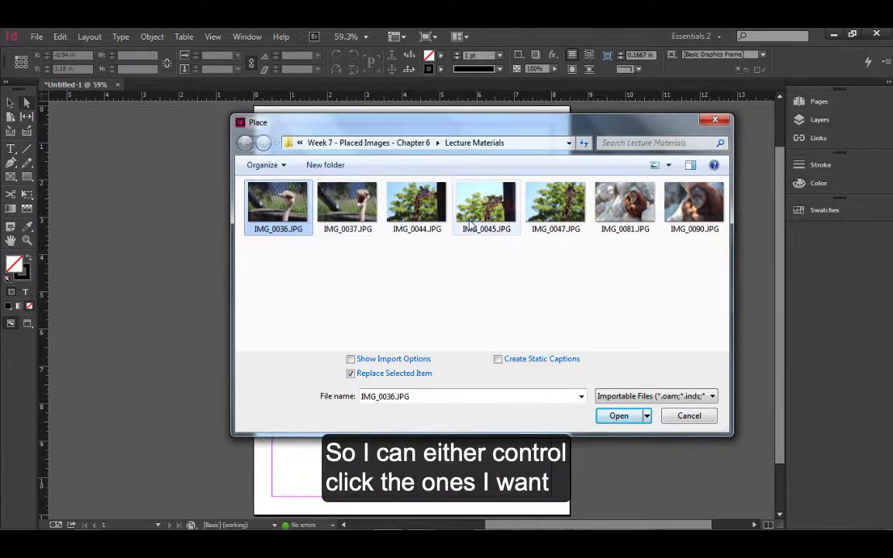
pyautogui.keyDown('ctrl'); pyautogui.click(408, 219); pyautogui.keyUp('ctrl')
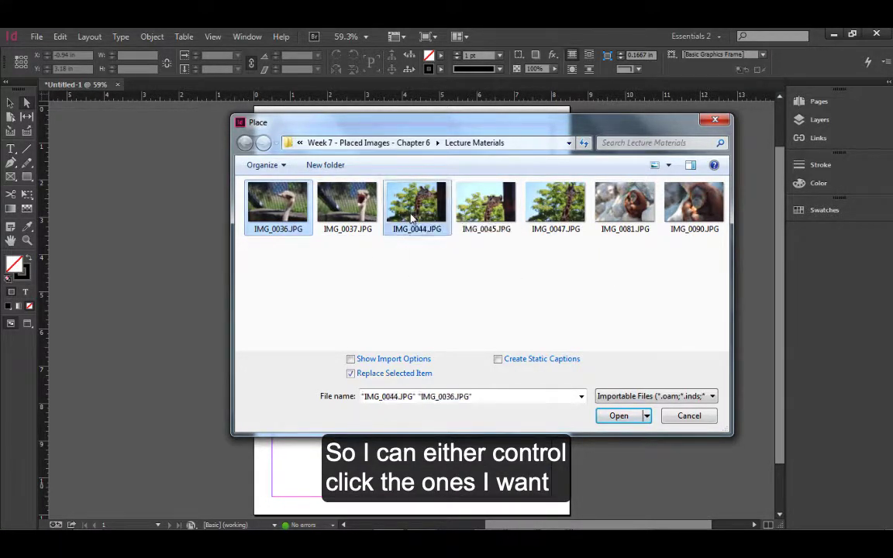
pyautogui.keyDown('ctrl'); pyautogui.click(562, 225); pyautogui.keyUp('ctrl')
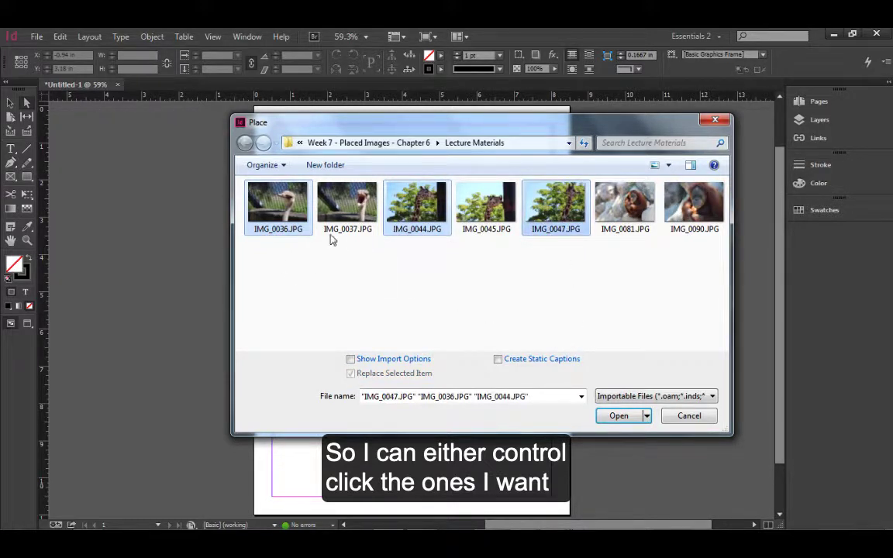
pyautogui.click(278, 205)
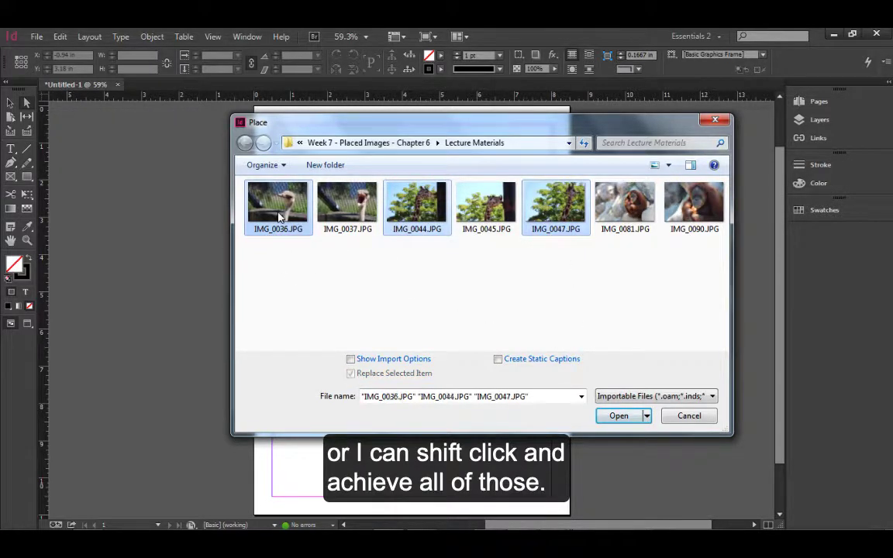
pyautogui.keyDown('shift'); pyautogui.click(668, 232); pyautogui.keyUp('shift')
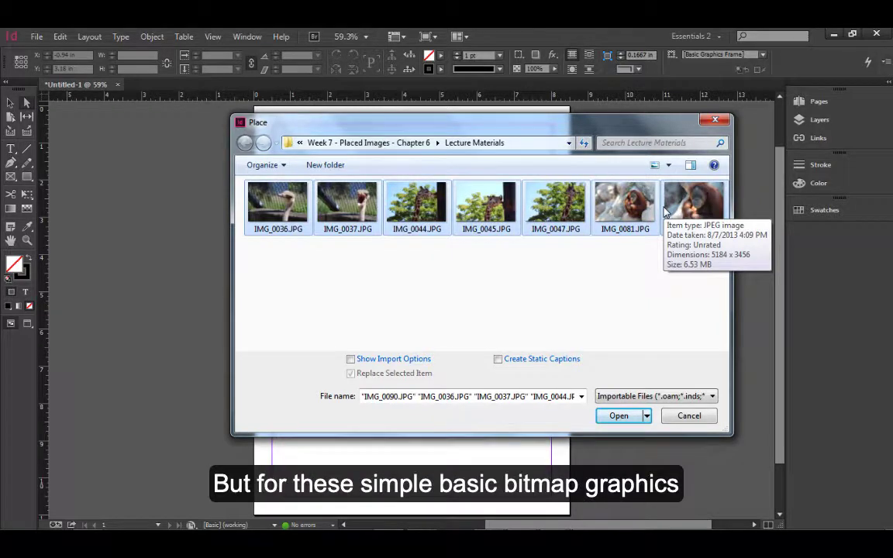
pyautogui.click(620, 417)
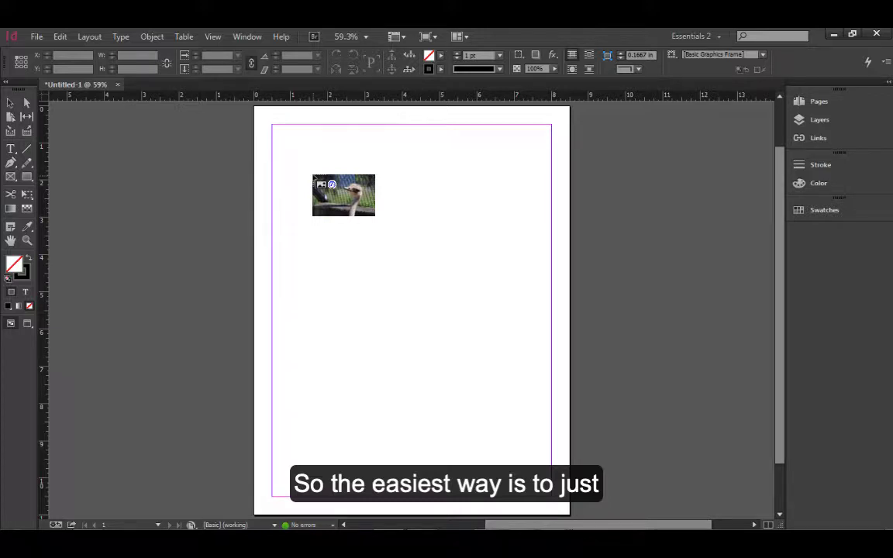
pyautogui.press('Right')
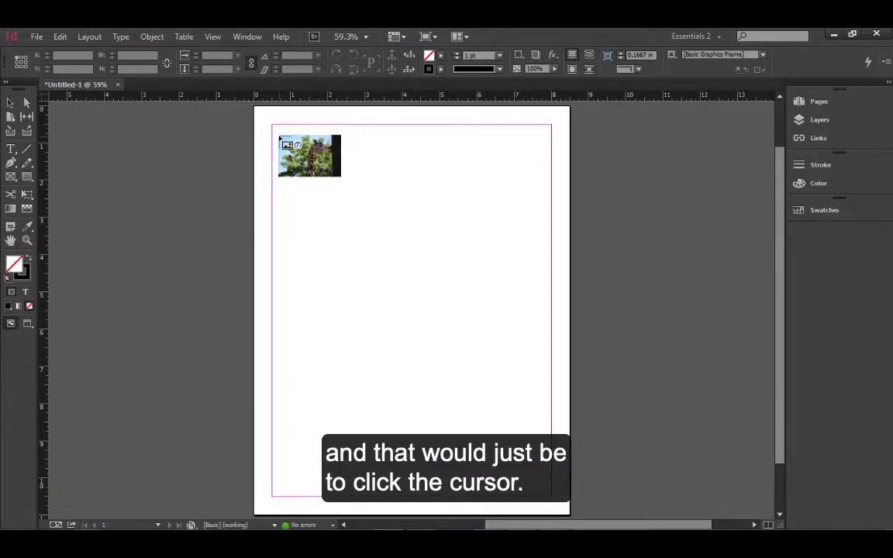
pyautogui.click(280, 137)
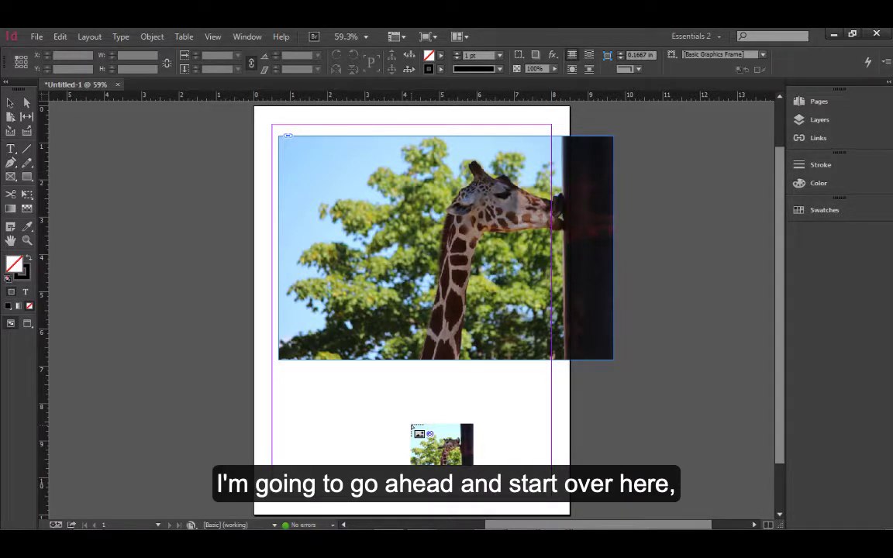
# Discard the remaining loaded photos and delete the placed giraffe photo from the page
pyautogui.click(9, 103)
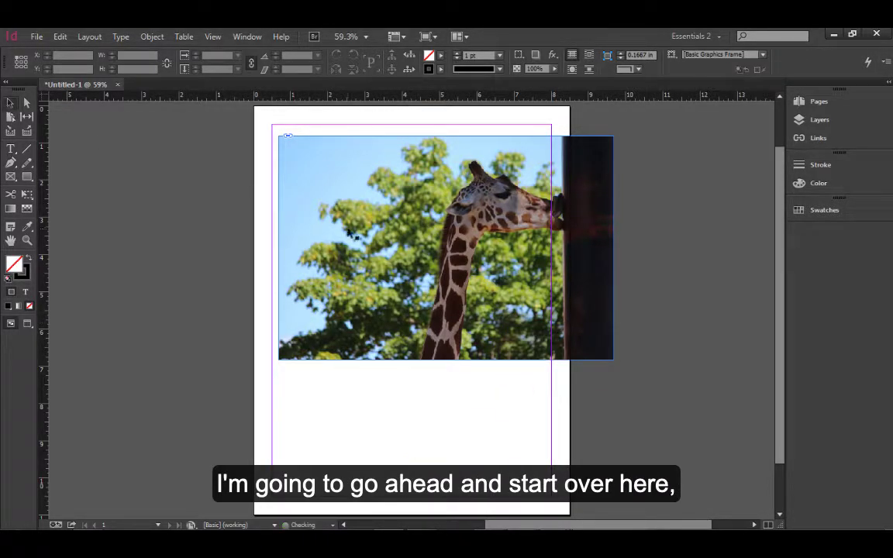
pyautogui.click(318, 211)
pyautogui.press('Delete')
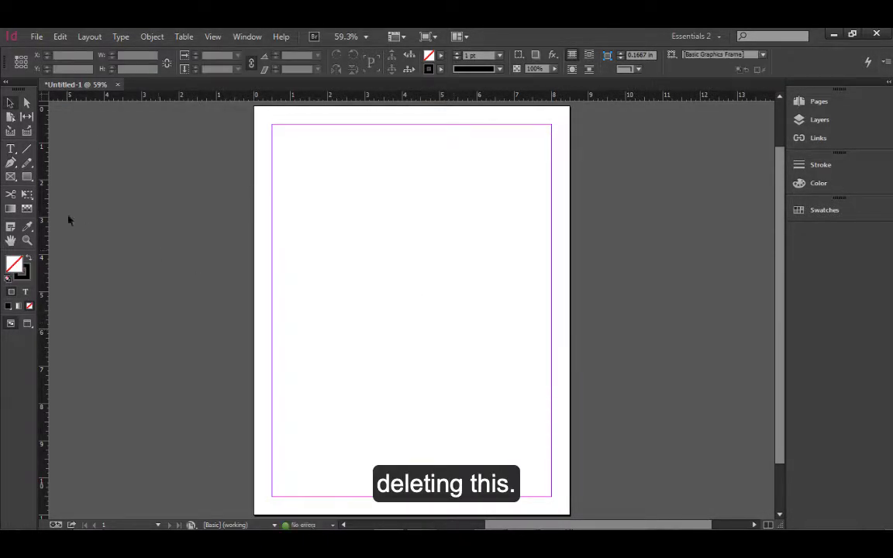
# Draw a grid of rectangular placeholder frames, three columns by two rows, spanning the margins at about 7.5 by 4.94 in, and deselect it
pyautogui.click(11, 176)
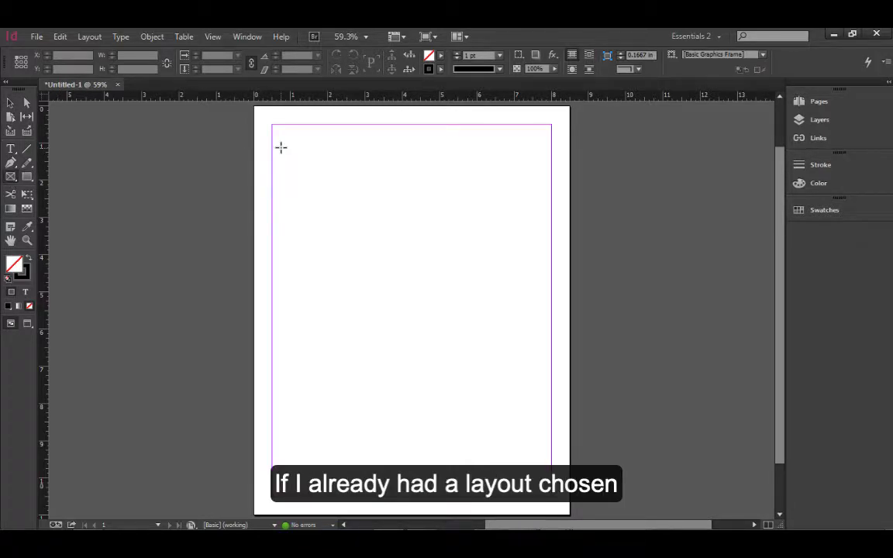
pyautogui.moveTo(273, 140)
pyautogui.mouseDown()
pyautogui.moveTo(329, 202)
pyautogui.moveTo(369, 214)
pyautogui.moveTo(371, 239)
pyautogui.moveTo(379, 229)
pyautogui.moveTo(412, 245)
pyautogui.moveTo(481, 295)
pyautogui.moveTo(478, 304)
pyautogui.moveTo(516, 345)
pyautogui.moveTo(540, 320)
pyautogui.moveTo(552, 324)
pyautogui.mouseUp()
pyautogui.press('Right')
pyautogui.press('Up')
pyautogui.press('Right')
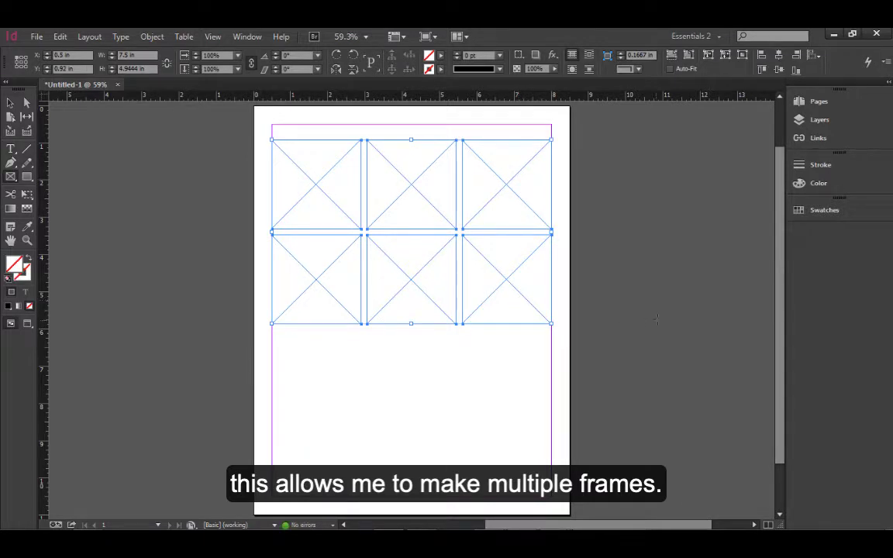
pyautogui.click(11, 103)
pyautogui.click(152, 180)
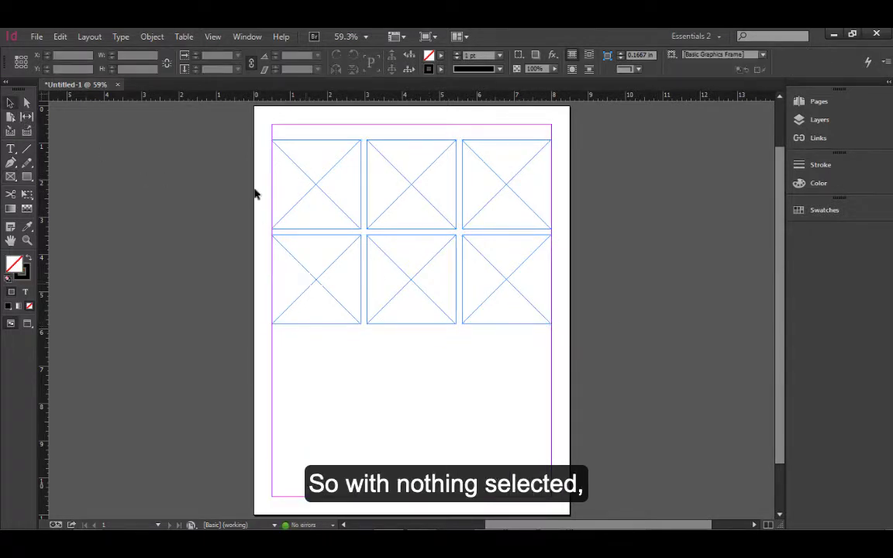
# Place IMG_0036.JPG and IMG_0037.JPG into the first and second frames of the grid's upper row
pyautogui.click(37, 36)
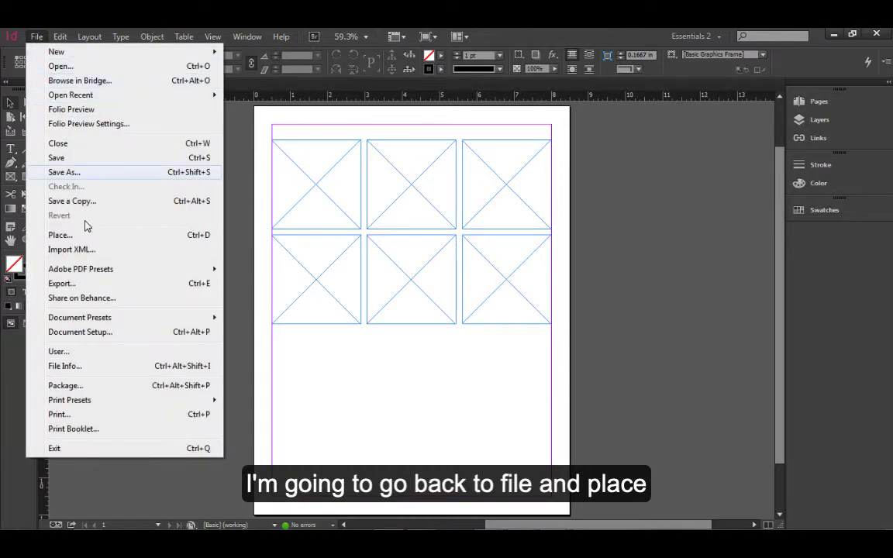
pyautogui.click(82, 238)
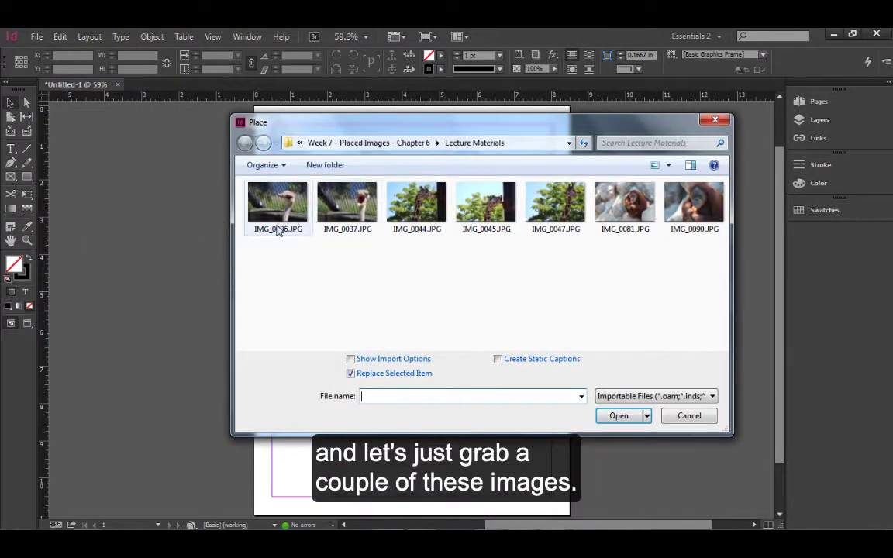
pyautogui.moveTo(271, 276); pyautogui.dragTo(341, 219)
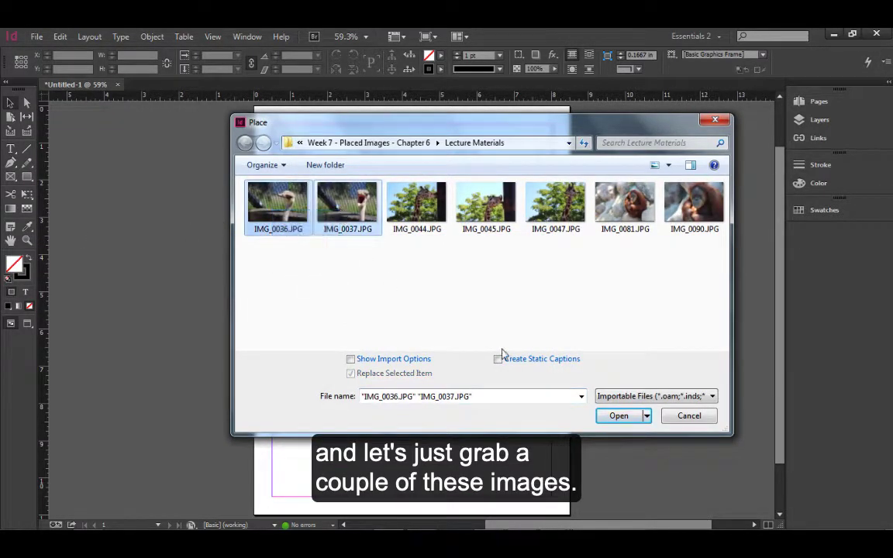
pyautogui.click(627, 418)
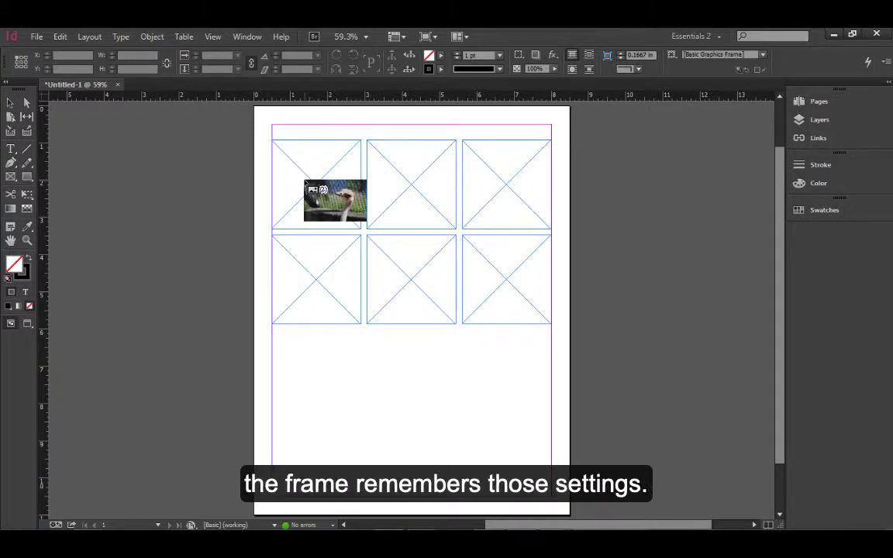
pyautogui.click(290, 149)
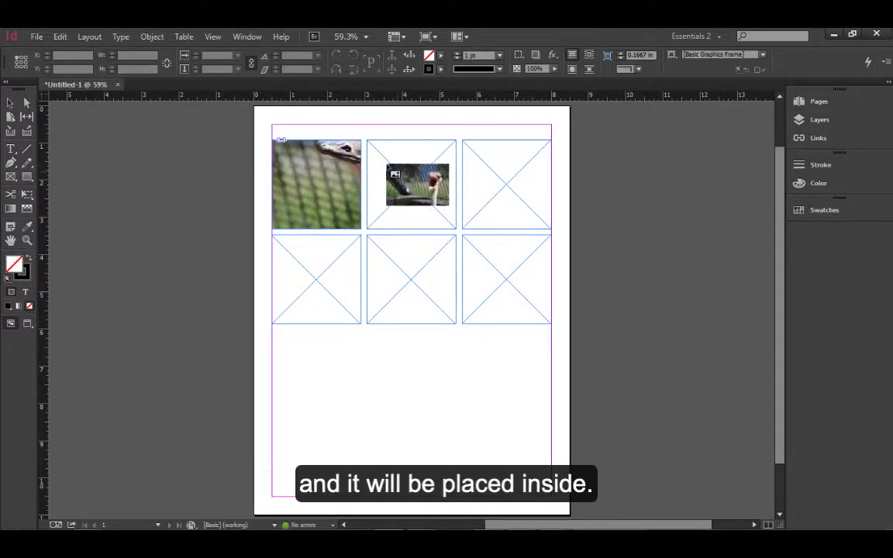
pyautogui.click(414, 198)
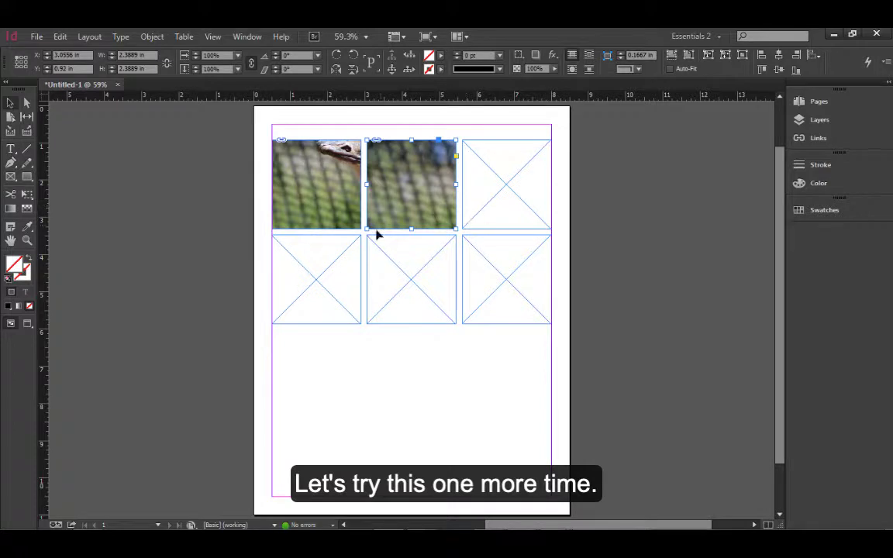
# Place IMG_0081.JPG and IMG_0090.JPG side by side below the grid, each in a new frame about 4.94 by 3.3 in
pyautogui.click(382, 371)
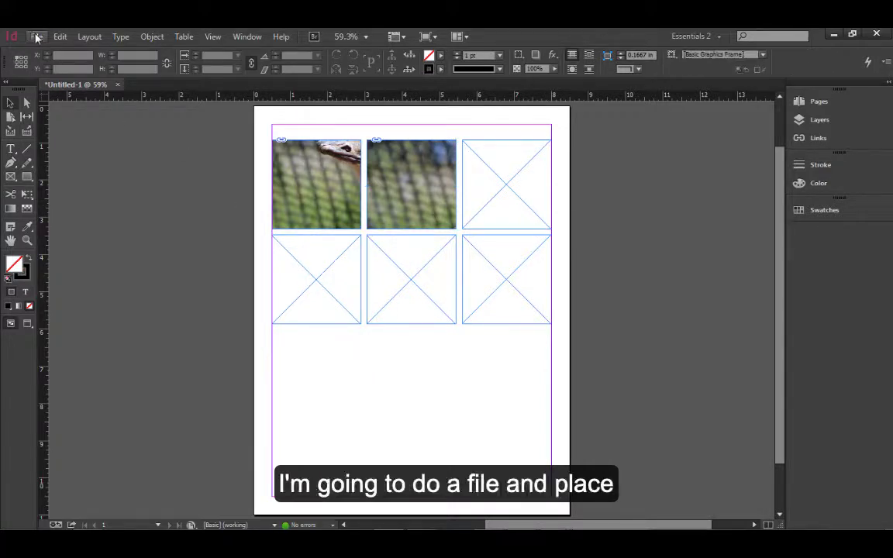
pyautogui.click(36, 36)
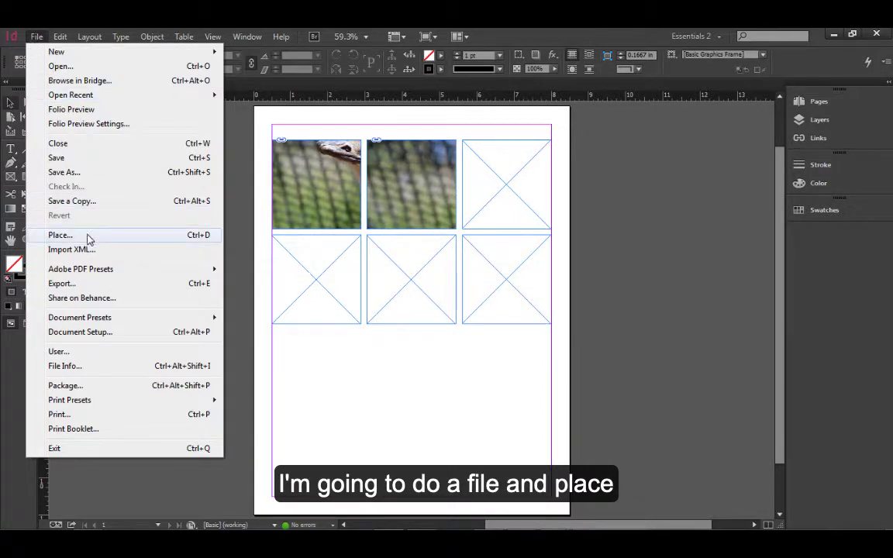
pyautogui.click(62, 235)
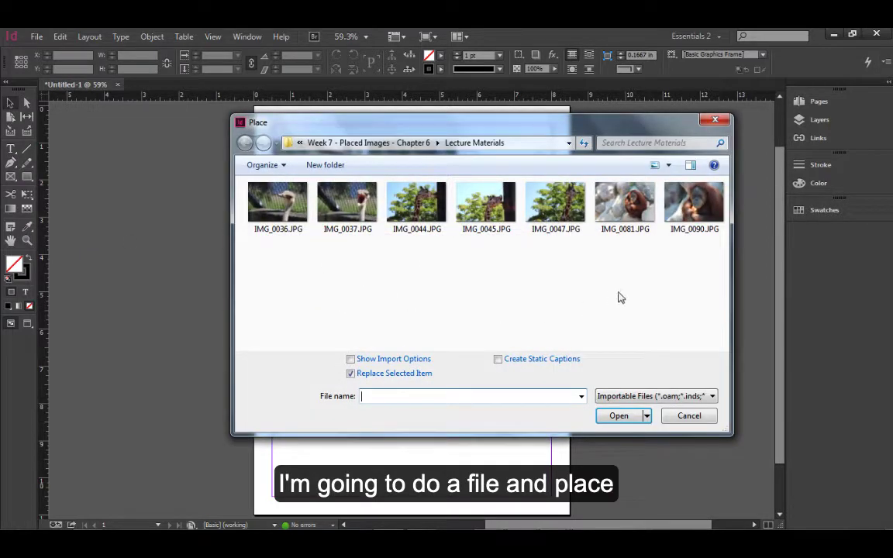
pyautogui.moveTo(632, 277); pyautogui.dragTo(693, 235)
pyautogui.click(618, 416)
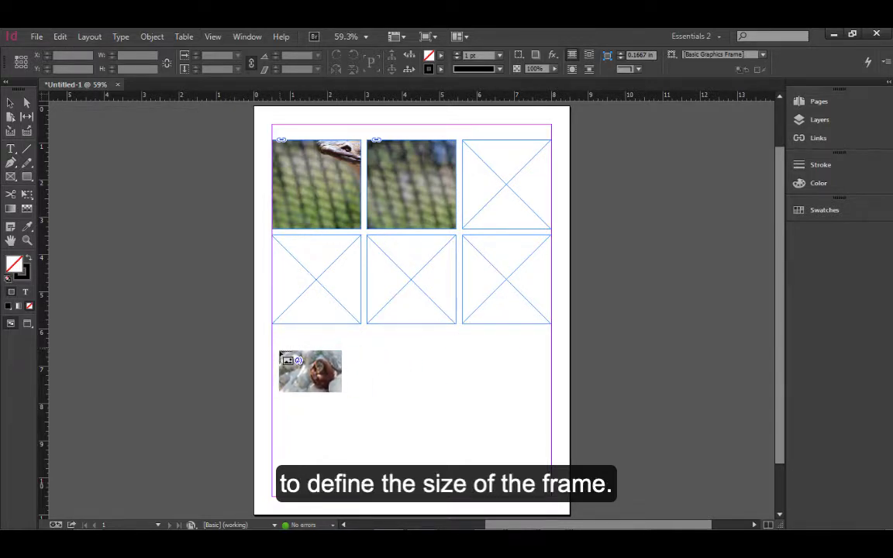
pyautogui.moveTo(272, 339); pyautogui.dragTo(457, 493)
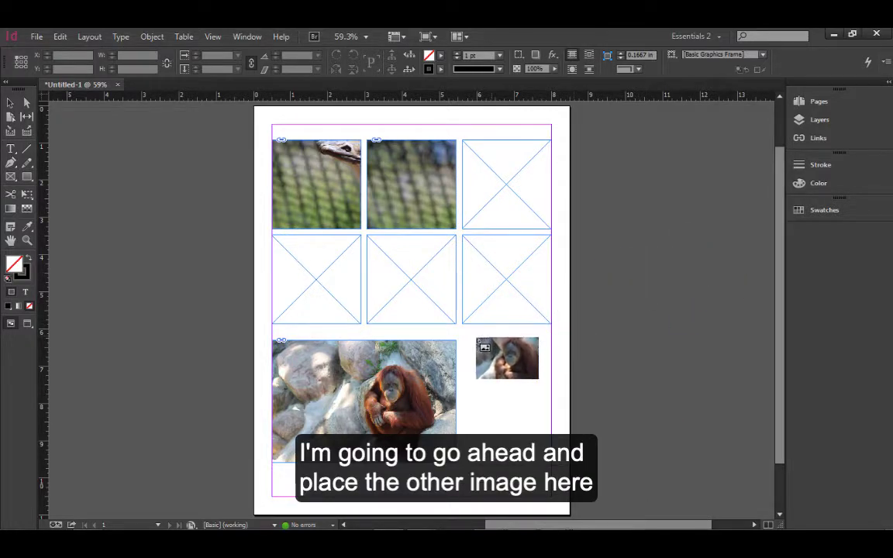
pyautogui.moveTo(463, 341)
pyautogui.mouseDown()
pyautogui.moveTo(651, 463)
pyautogui.moveTo(646, 468)
pyautogui.mouseUp()
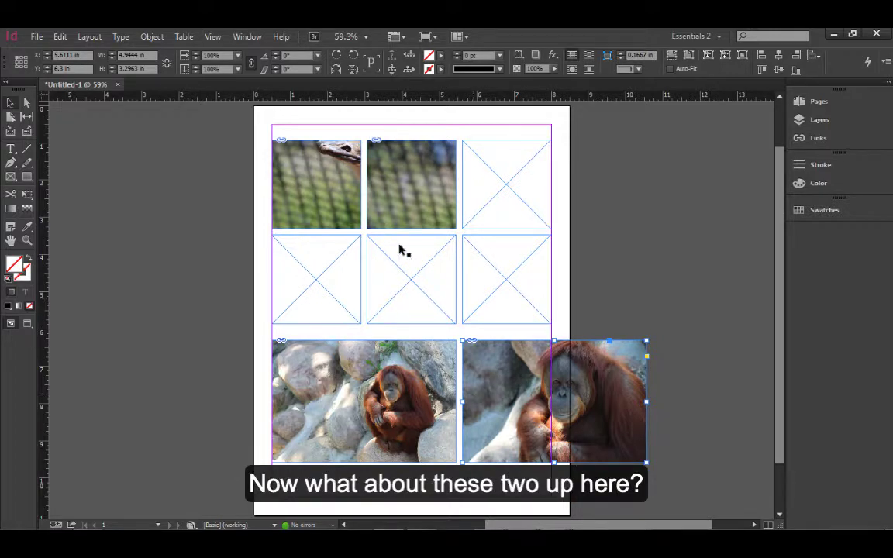
pyautogui.click(215, 239)
# Fit the ostrich photo proportionally inside the first frame of the grid's upper row
pyautogui.keyDown('ctrl'); pyautogui.click(335, 215); pyautogui.keyUp('ctrl')
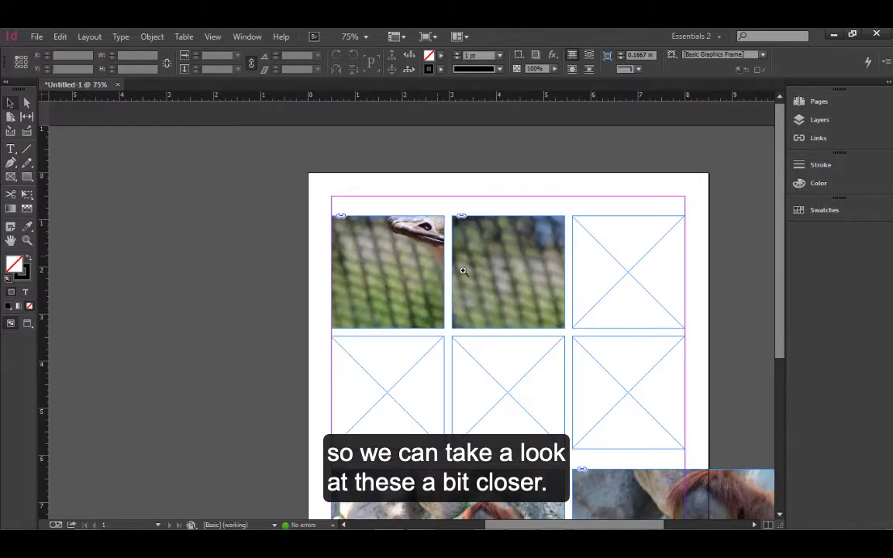
pyautogui.keyDown('ctrl'); pyautogui.click(464, 271); pyautogui.keyUp('ctrl')
pyautogui.keyDown('ctrl'); pyautogui.click(440, 347); pyautogui.keyUp('ctrl')
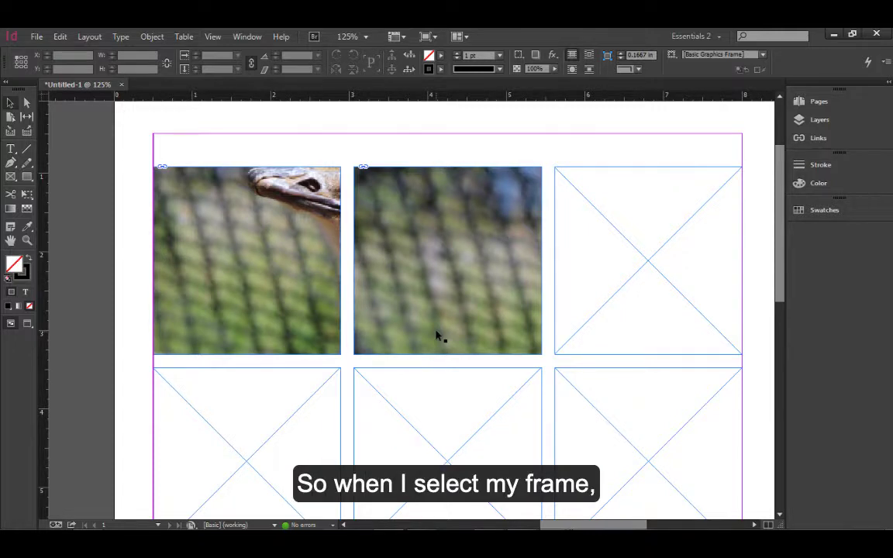
pyautogui.click(230, 274)
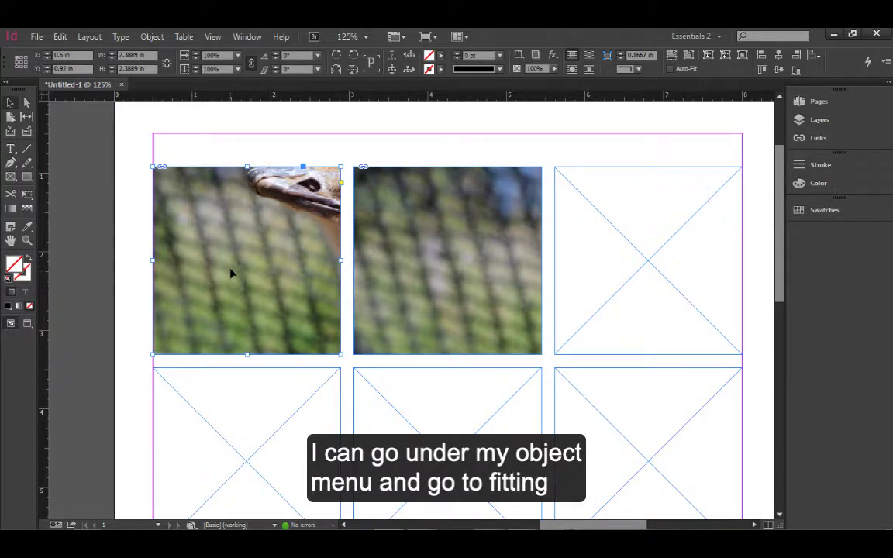
pyautogui.click(160, 37)
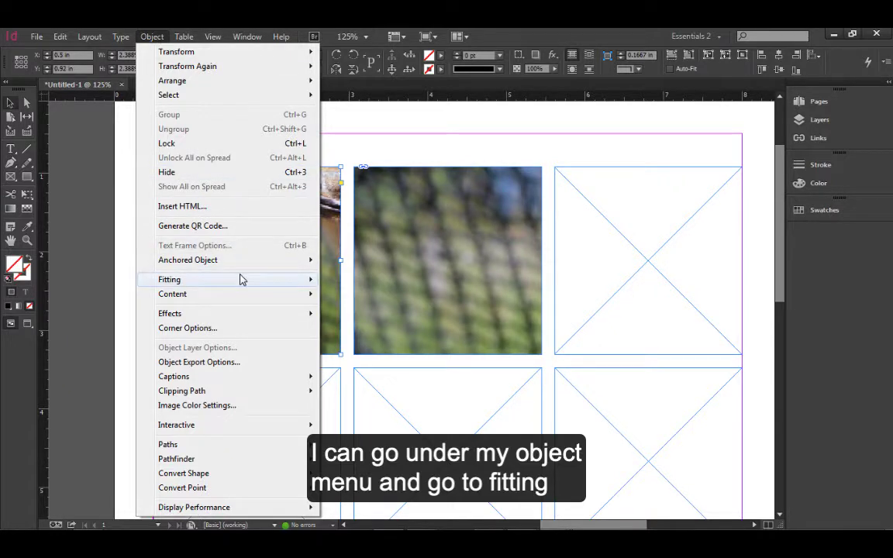
pyautogui.moveTo(244, 285)
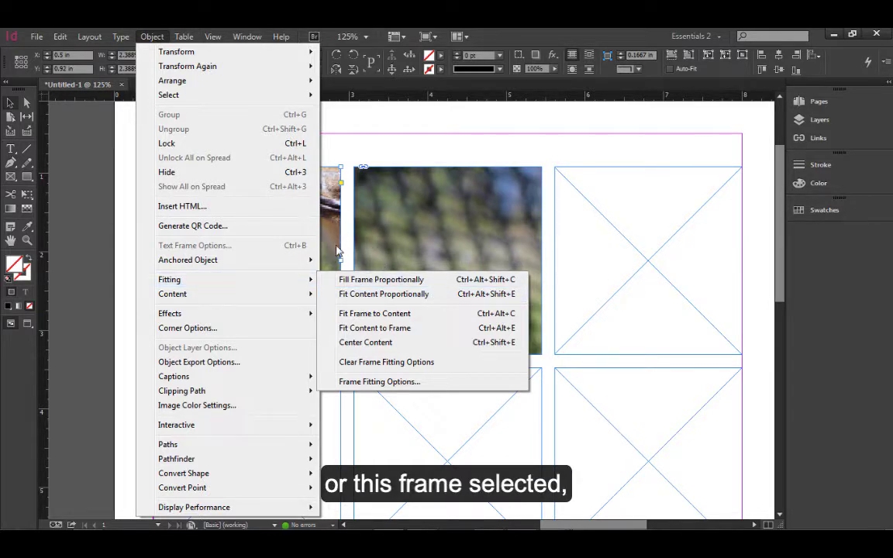
pyautogui.moveTo(285, 282)
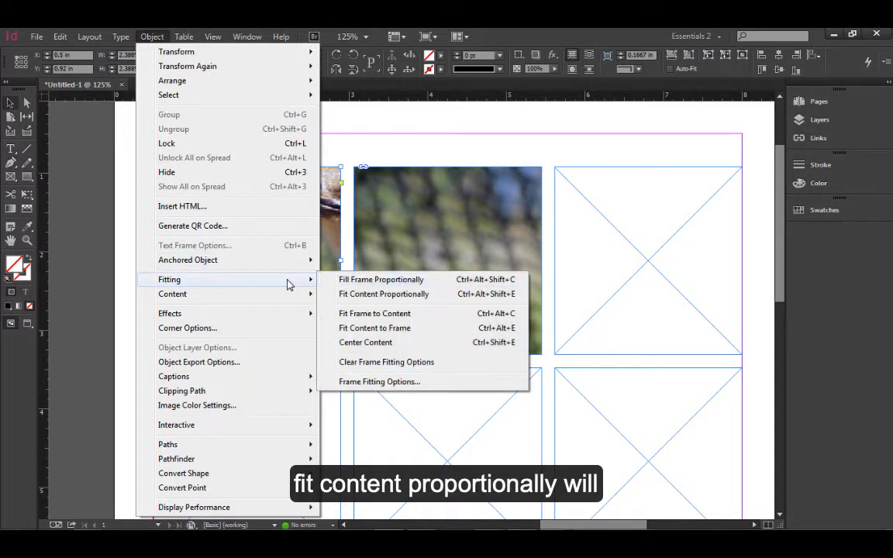
pyautogui.click(399, 297)
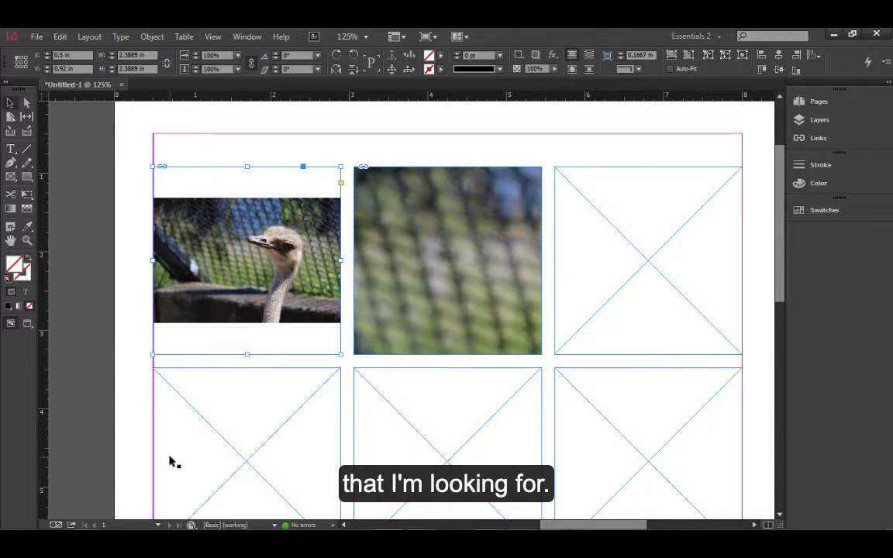
# Fill the second frame of the grid's upper row proportionally with its ostrich photo
pyautogui.click(455, 246)
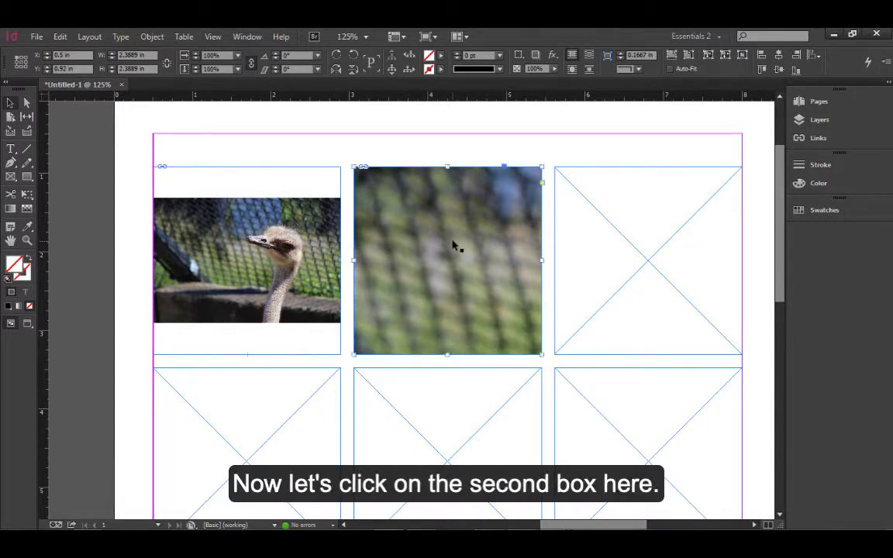
pyautogui.rightClick(443, 254)
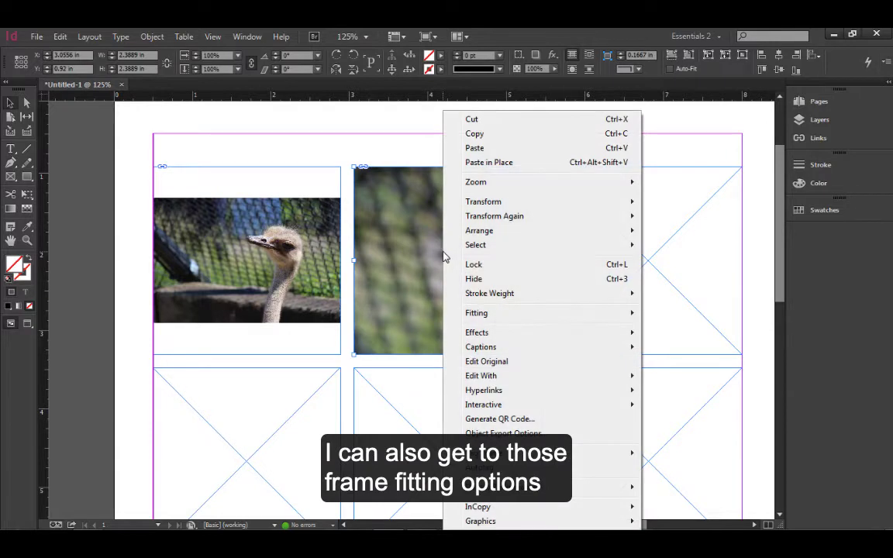
pyautogui.moveTo(486, 314)
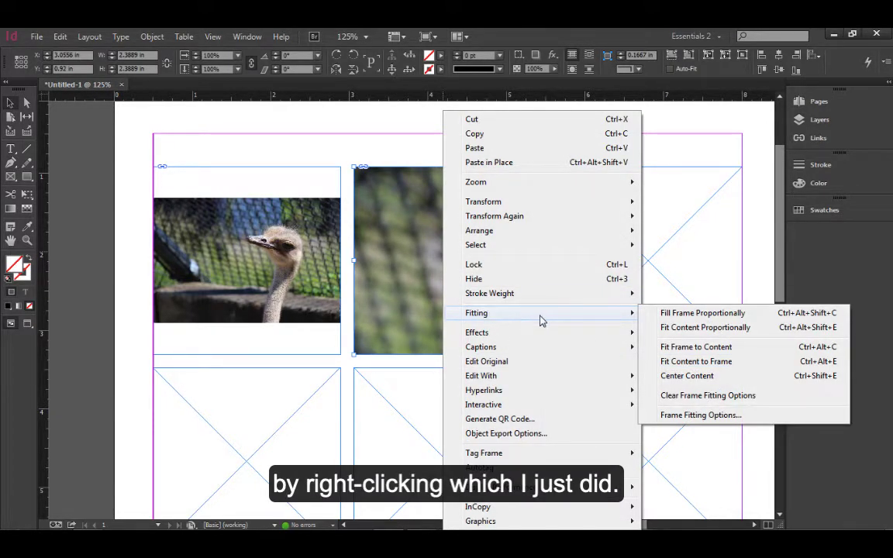
pyautogui.click(668, 320)
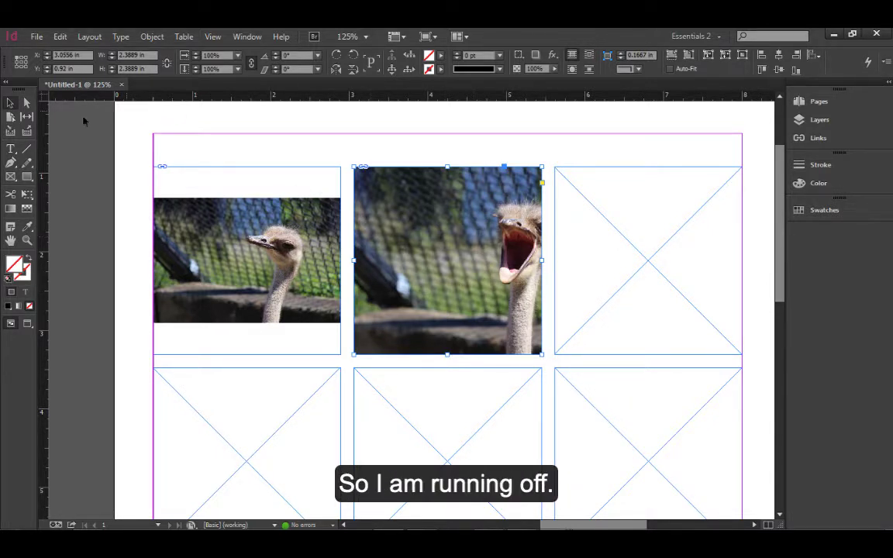
# Shift the open-beaked ostrich photo left inside the second frame to a content X offset of about -1.18 in, keeping the frame in place
pyautogui.click(27, 104)
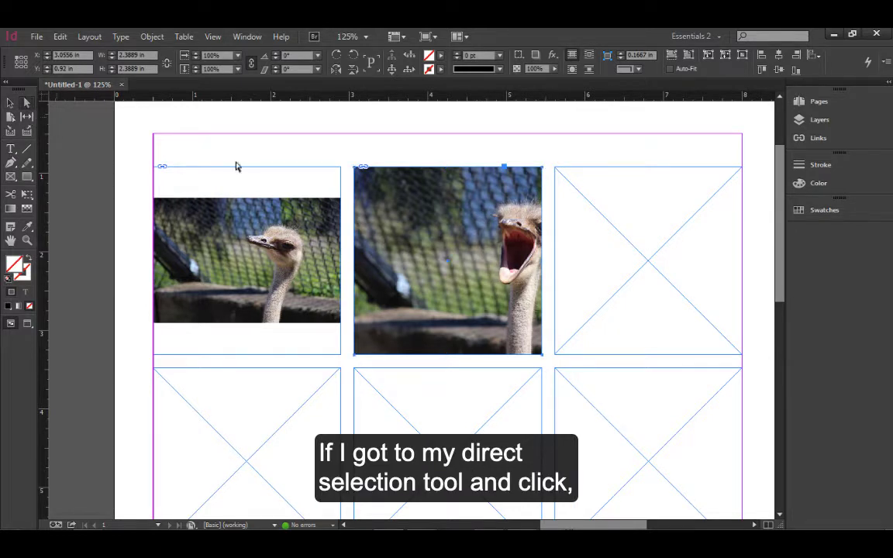
pyautogui.click(385, 204)
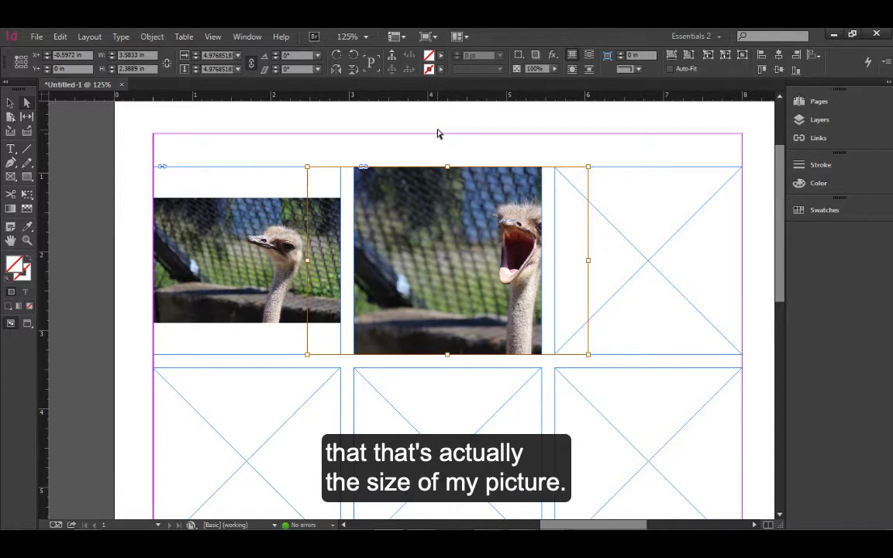
pyautogui.press('Left')
pyautogui.press('Left')
pyautogui.press('Left')
pyautogui.press('Left')
pyautogui.press('Left')
pyautogui.press('Left')
pyautogui.press('Left')
pyautogui.press('Left')
pyautogui.press('Left')
pyautogui.press('Left')
pyautogui.press('Left')
pyautogui.press('Left')
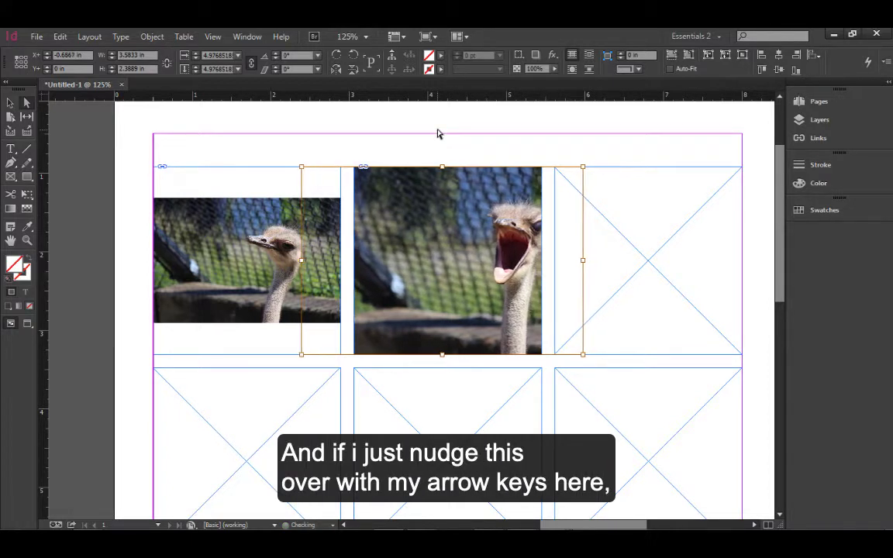
pyautogui.press('Left')
pyautogui.press('Left')
pyautogui.press('Left')
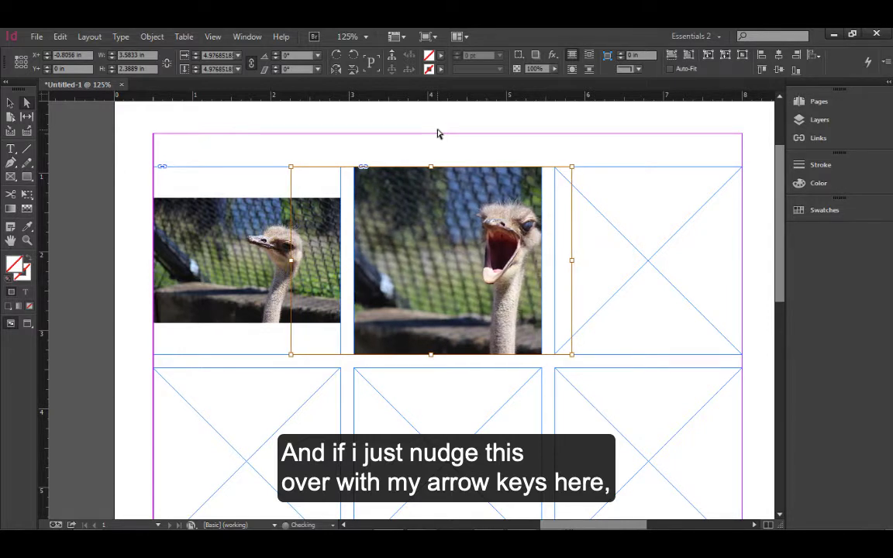
pyautogui.press('Left')
pyautogui.press('Left')
pyautogui.press('Left')
pyautogui.press('Left')
pyautogui.press('Left')
pyautogui.press('Left')
pyautogui.press('Left')
pyautogui.press('Left')
pyautogui.press('Left')
pyautogui.press('Left')
pyautogui.press('Left')
pyautogui.press('Left')
pyautogui.press('Left')
pyautogui.press('Left')
pyautogui.press('Left')
pyautogui.press('Left')
pyautogui.press('Left')
pyautogui.press('Left')
pyautogui.press('Left')
pyautogui.press('Left')
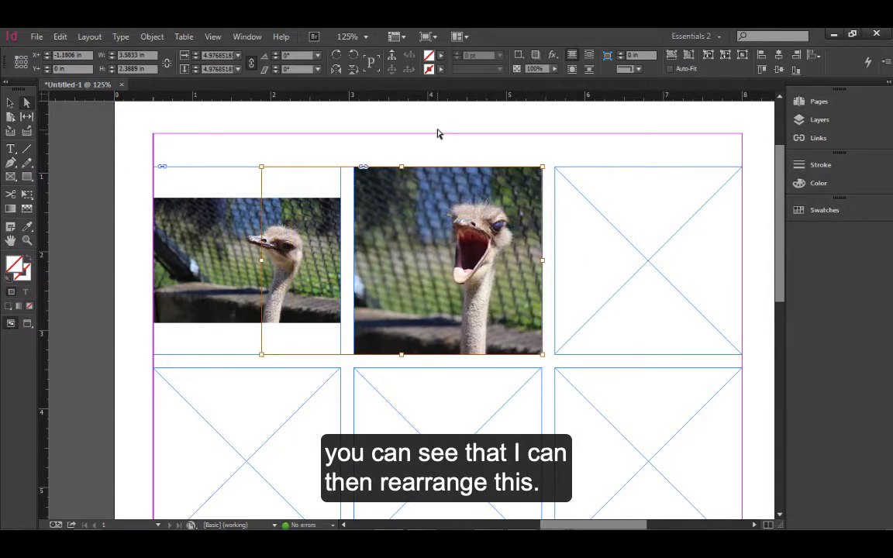
# Fill the first frame of the grid's upper row proportionally with its ostrich photo
pyautogui.click(234, 254)
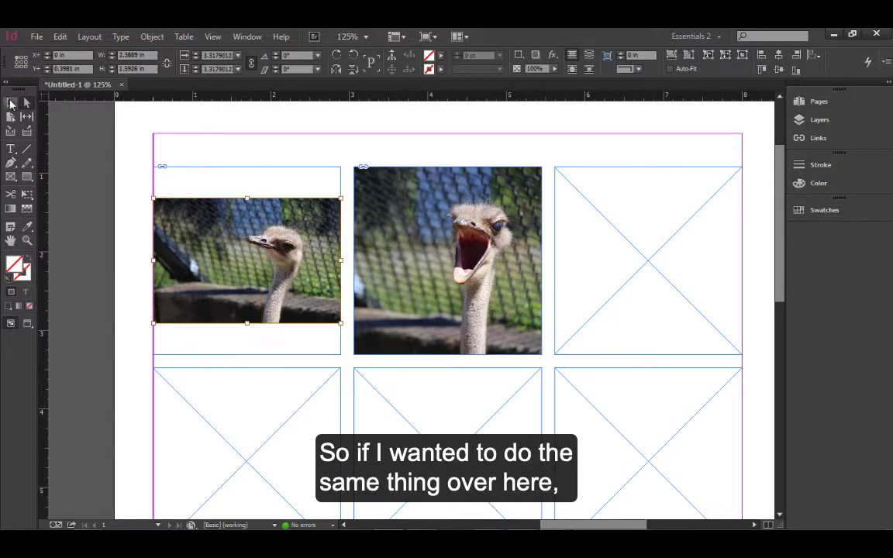
pyautogui.click(10, 103)
pyautogui.click(235, 171)
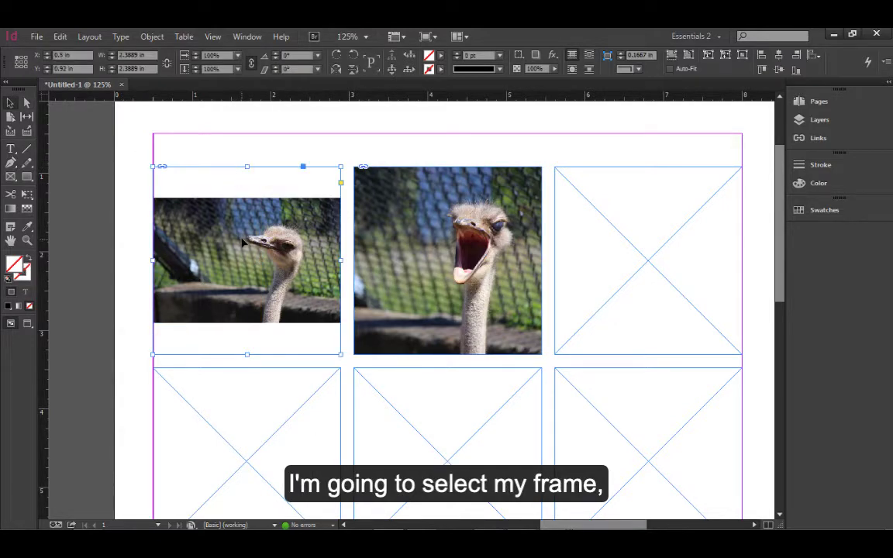
pyautogui.rightClick(242, 242)
pyautogui.moveTo(299, 315)
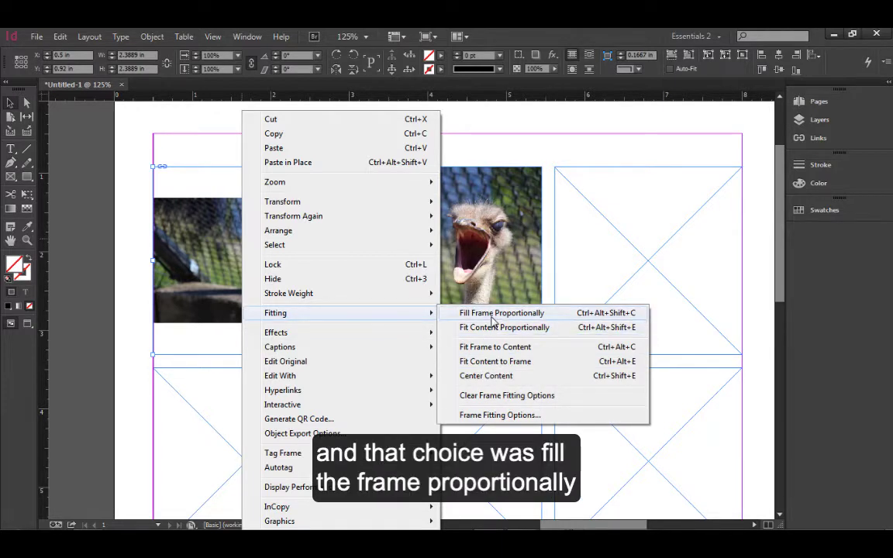
pyautogui.click(497, 314)
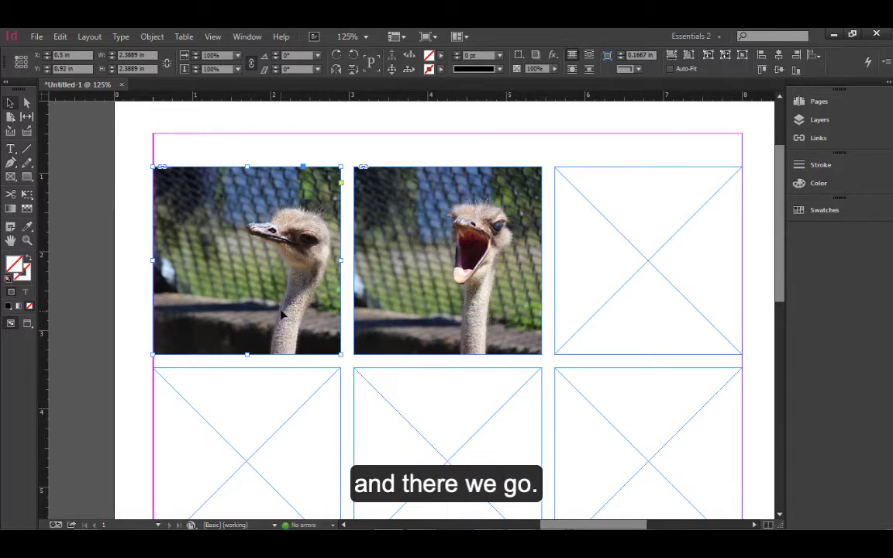
# Shift the ostrich photo left inside the first frame to a content X offset of about -0.90 in, and deselect it
pyautogui.click(26, 102)
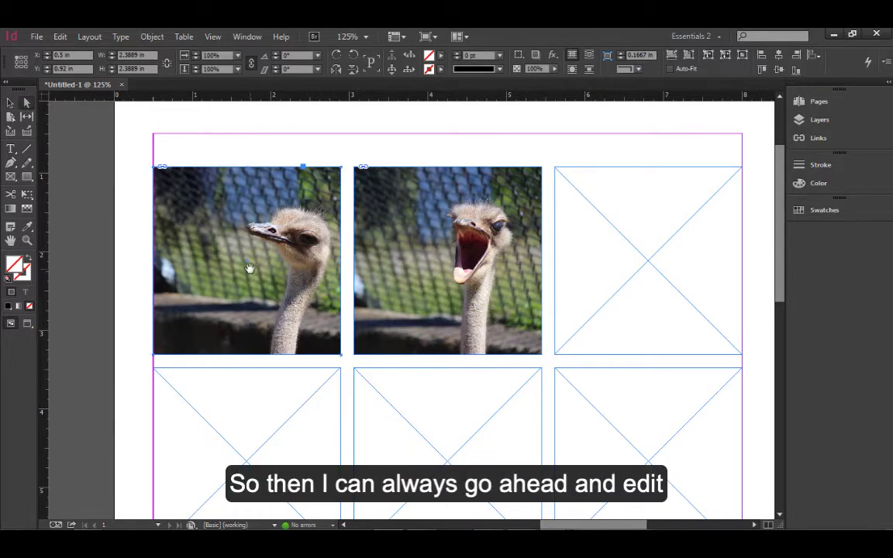
pyautogui.click(250, 268)
pyautogui.press('Left')
pyautogui.press('Left')
pyautogui.press('Left')
pyautogui.press('Left')
pyautogui.press('Left')
pyautogui.press('Left')
pyautogui.press('Left')
pyautogui.press('Left')
pyautogui.press('Left')
pyautogui.press('Left')
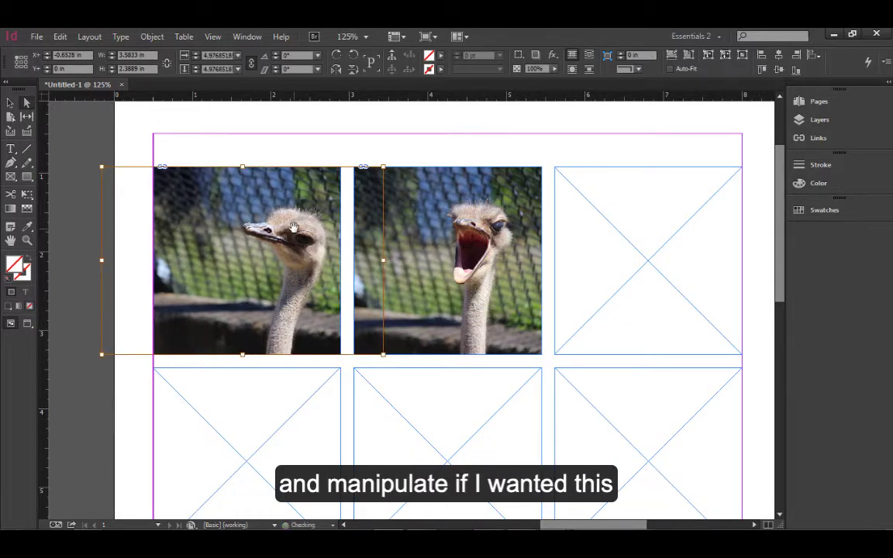
pyautogui.press('Left')
pyautogui.press('Left')
pyautogui.press('Left')
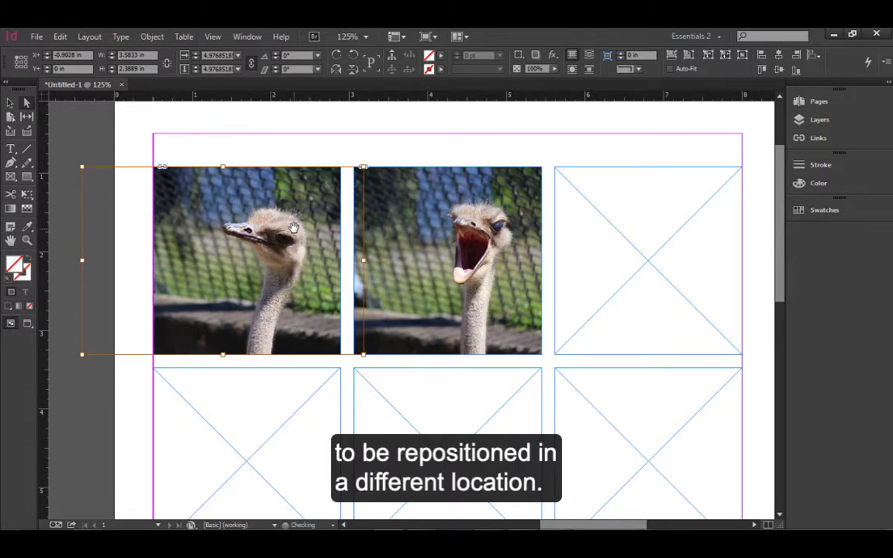
pyautogui.click(317, 158)
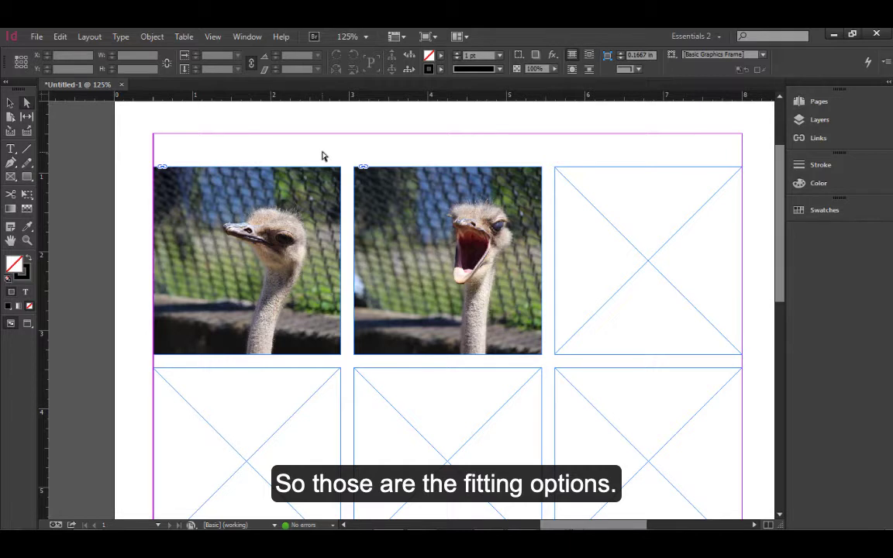